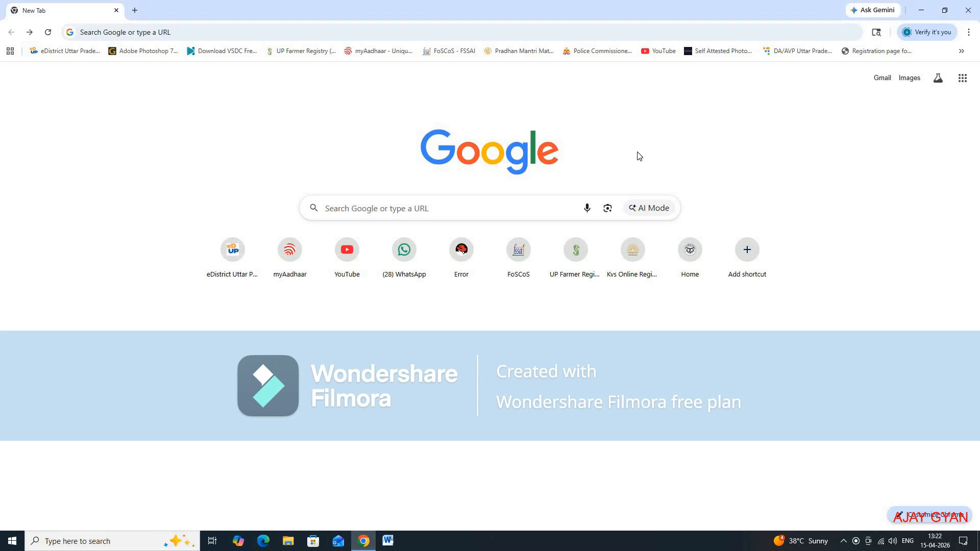
# Step: Search Google for "sahara refund", open the CRCS Sahara Refund Portal and dismiss its resubmission notice
pyautogui.click(377, 204)
pyautogui.write('sa')
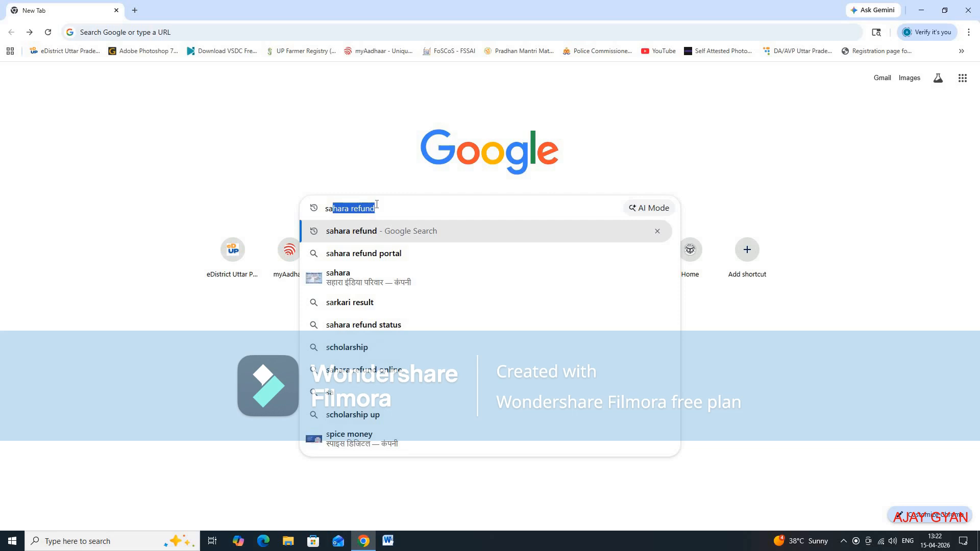
pyautogui.press('Return')
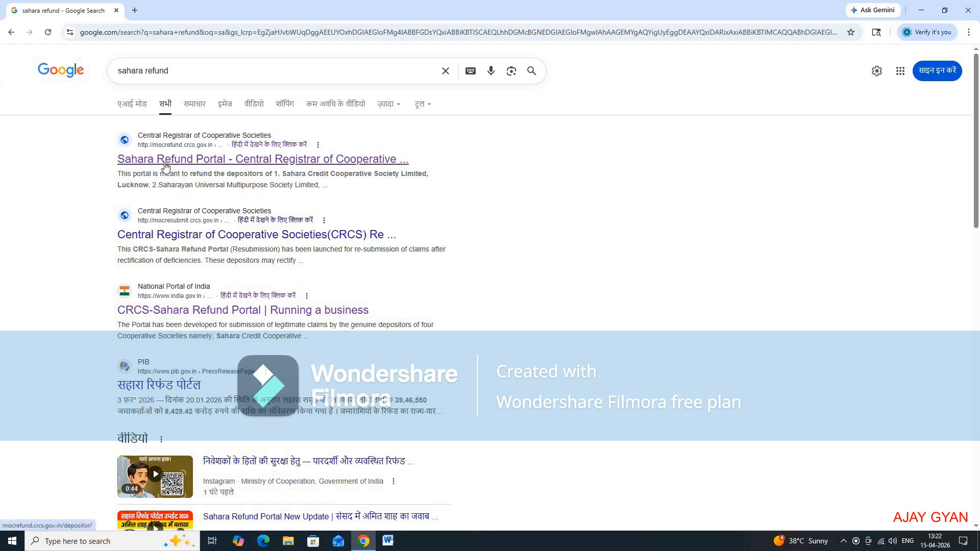
pyautogui.click(202, 159)
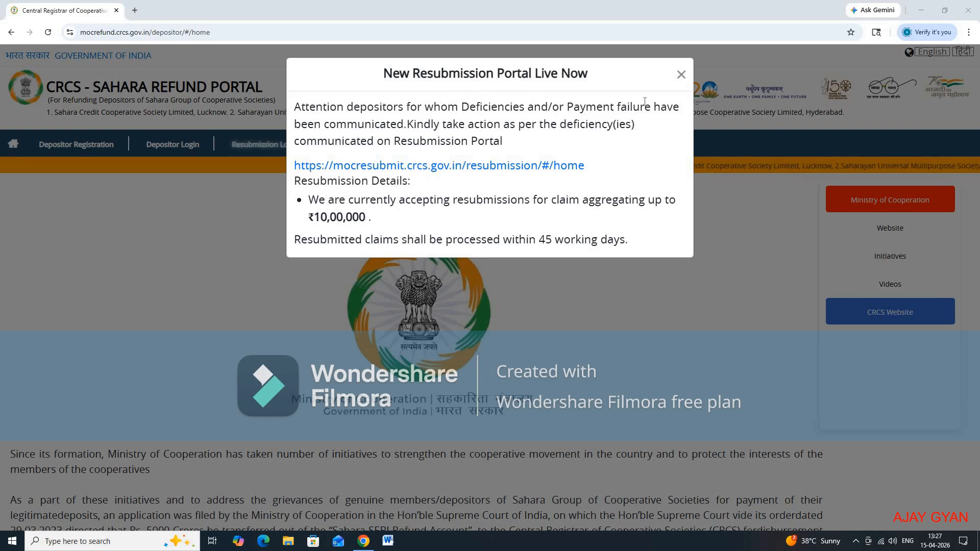
pyautogui.click(681, 75)
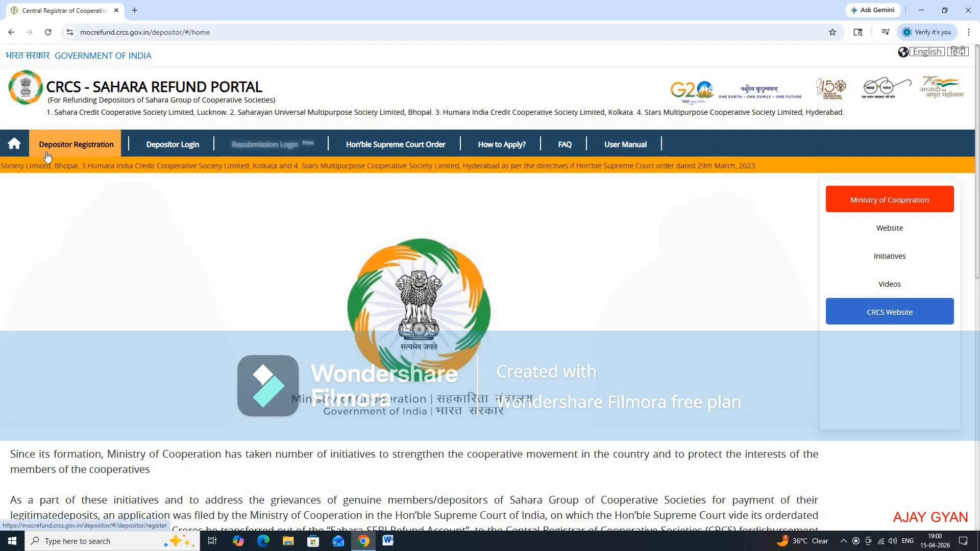
# Step: Open depositor registration and verify the Aadhaar-linked mobile number with the last four Aadhaar digits and the OTP
pyautogui.click(83, 145)
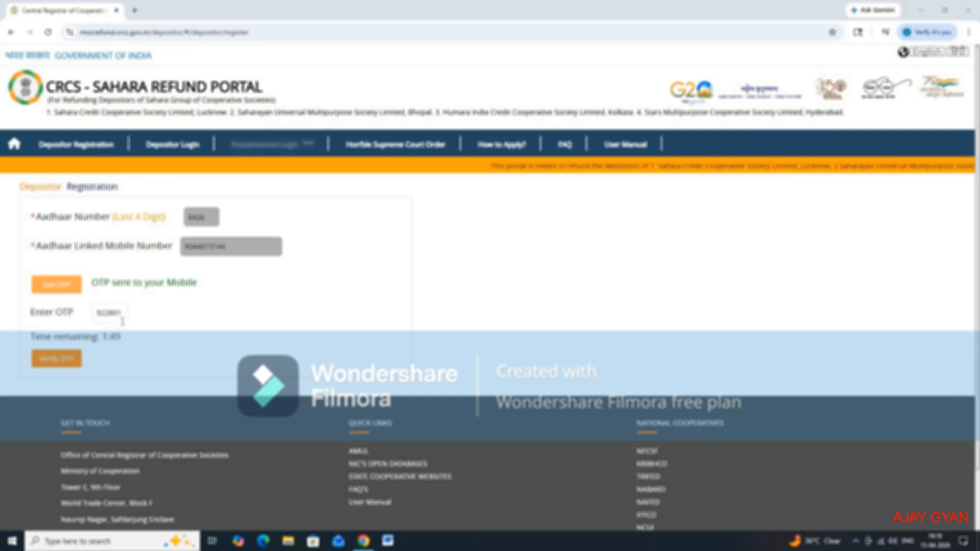
pyautogui.click(58, 360)
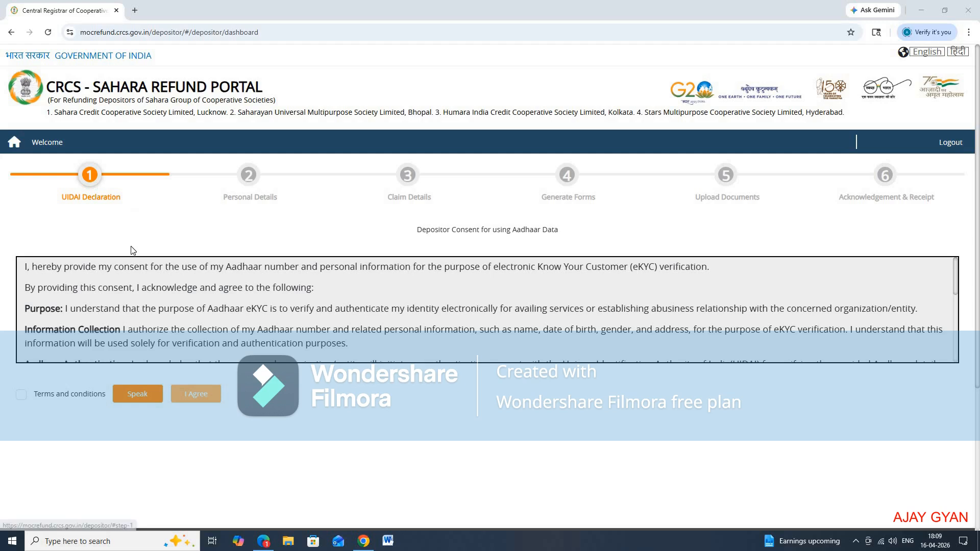
# Step: Accept the terms and conditions of the UIDAI declaration and verify the depositor's Aadhaar number by OTP
pyautogui.click(22, 395)
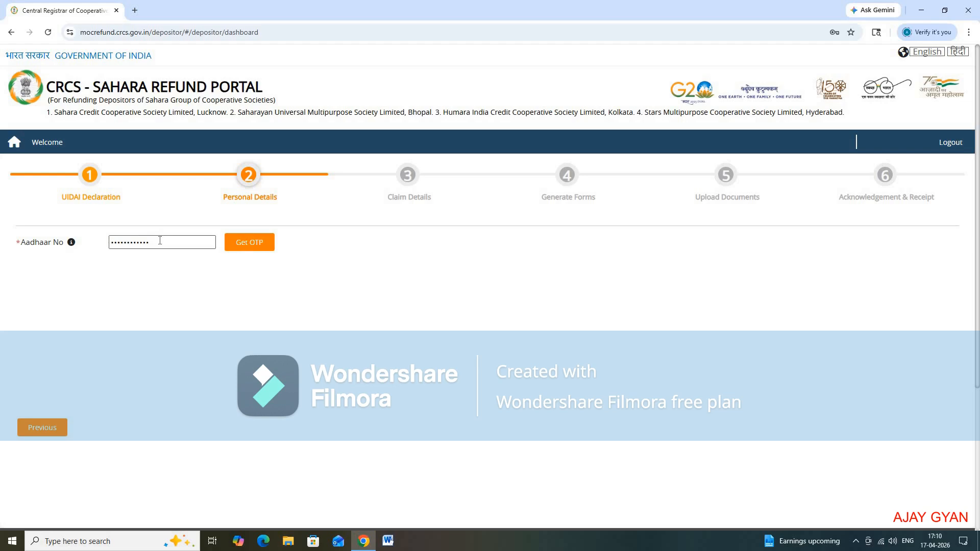
pyautogui.click(252, 245)
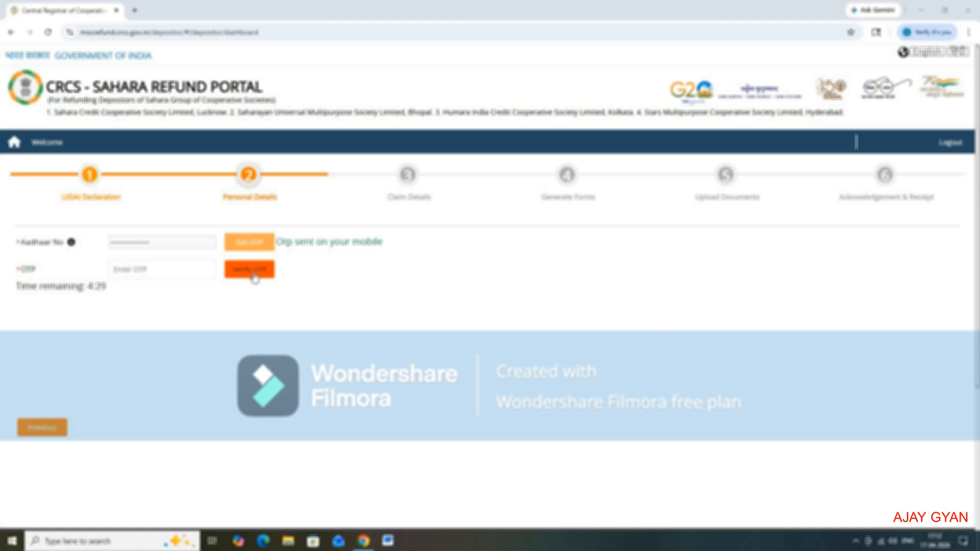
pyautogui.click(255, 278)
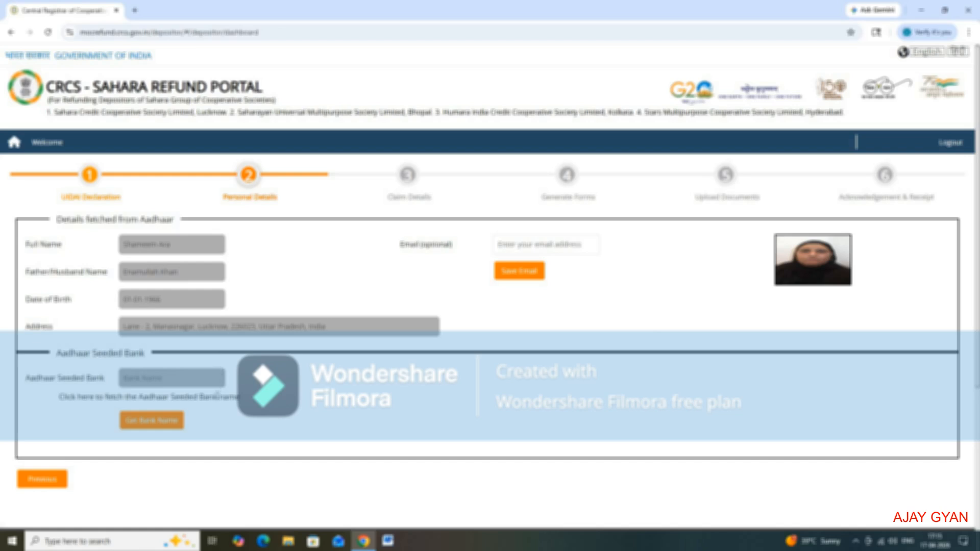
# Step: Fetch the Aadhaar-seeded bank name in the personal details and proceed to the claim details
pyautogui.click(150, 423)
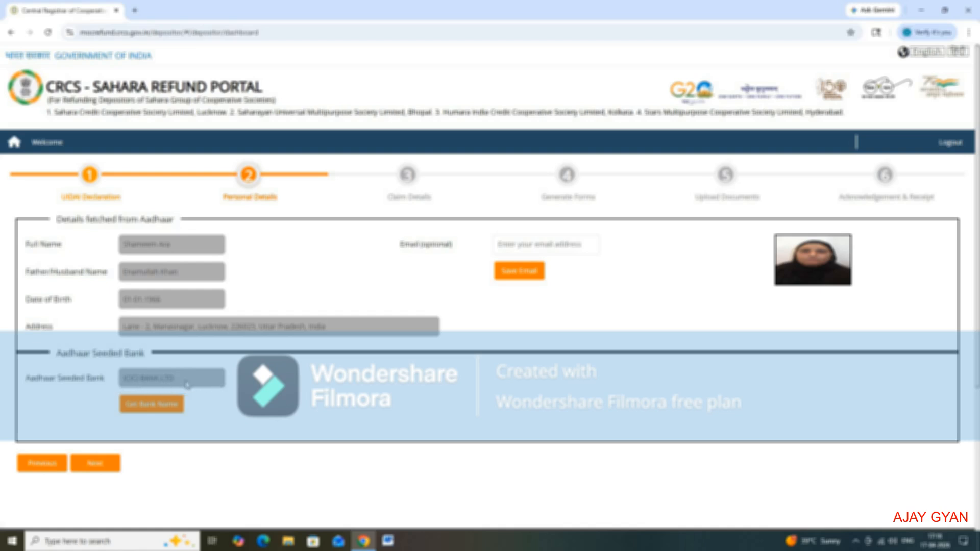
pyautogui.click(97, 464)
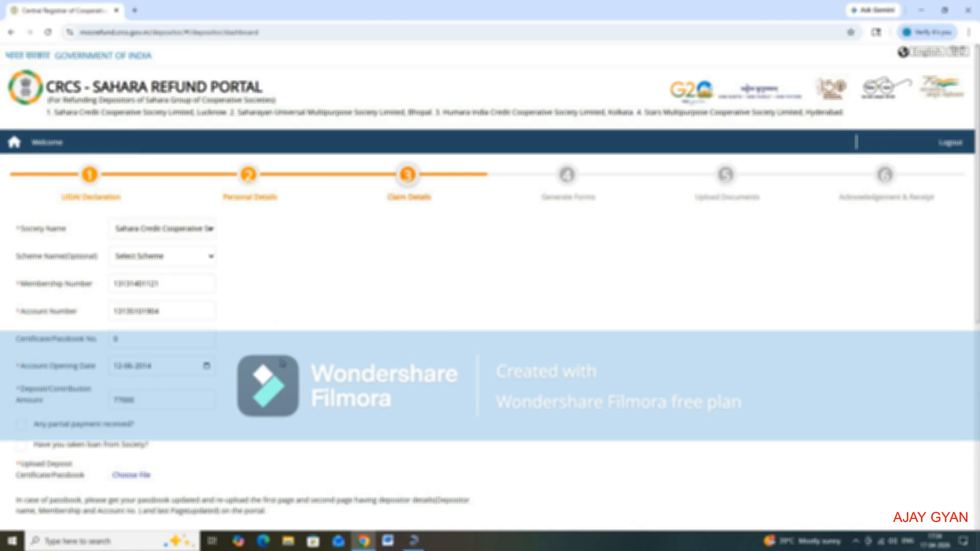
# Step: Choose Sahara Credit Cooperative Society Limited as the society name in the claim details
pyautogui.click(206, 236)
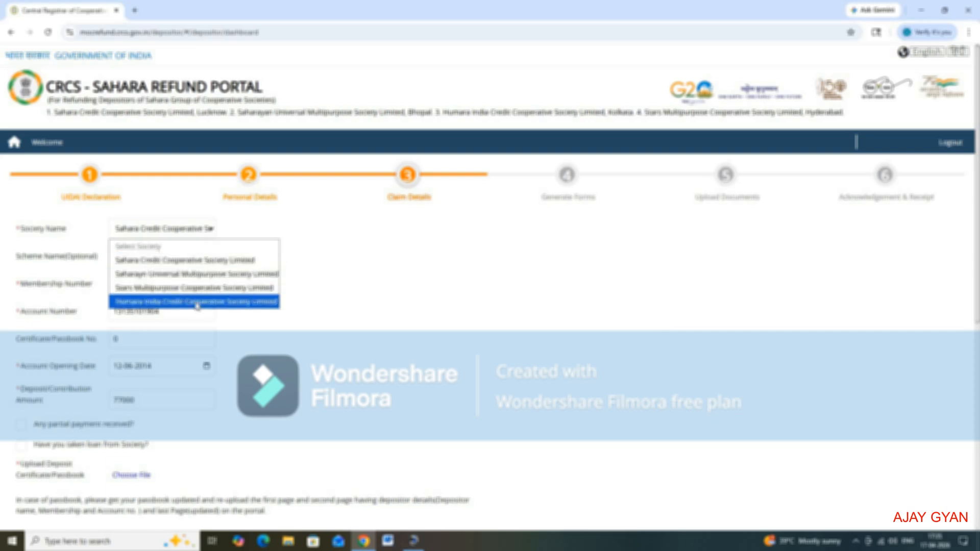
pyautogui.click(199, 262)
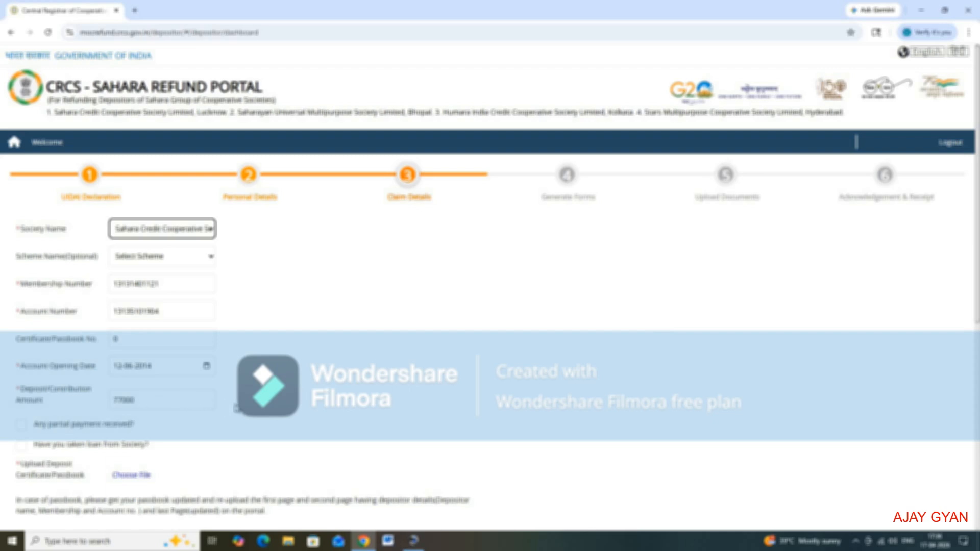
pyautogui.click(236, 407)
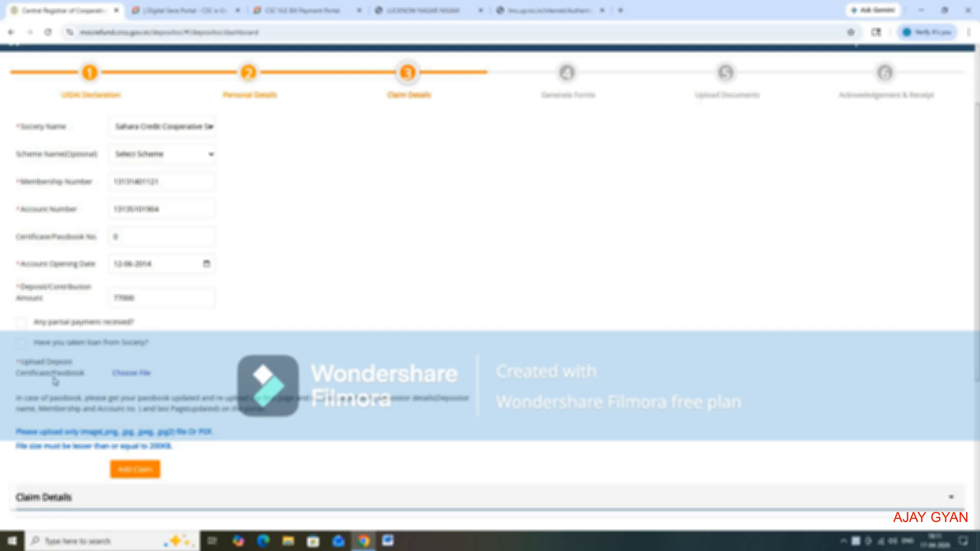
# Step: Attach a.jpg from the Desktop as the deposit certificate and add the claim
pyautogui.click(131, 376)
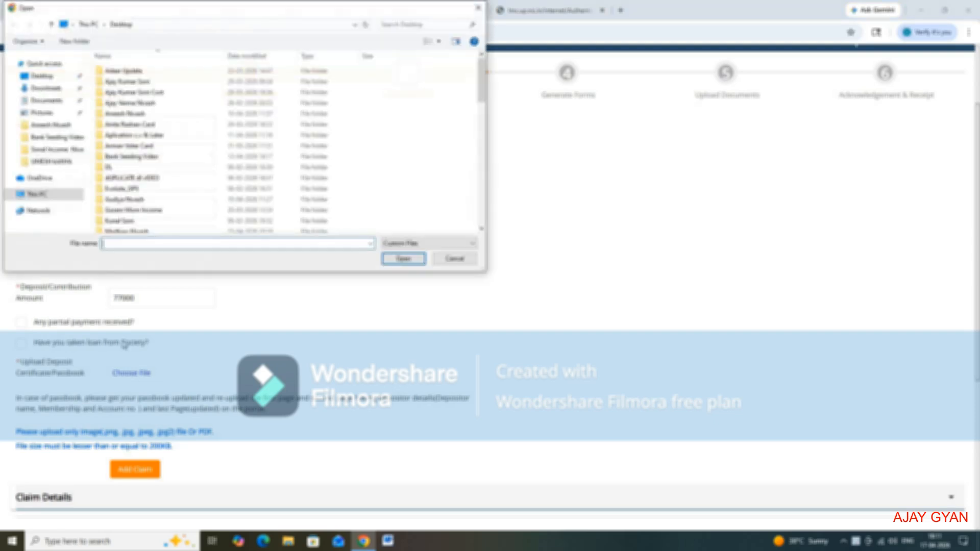
pyautogui.click(60, 77)
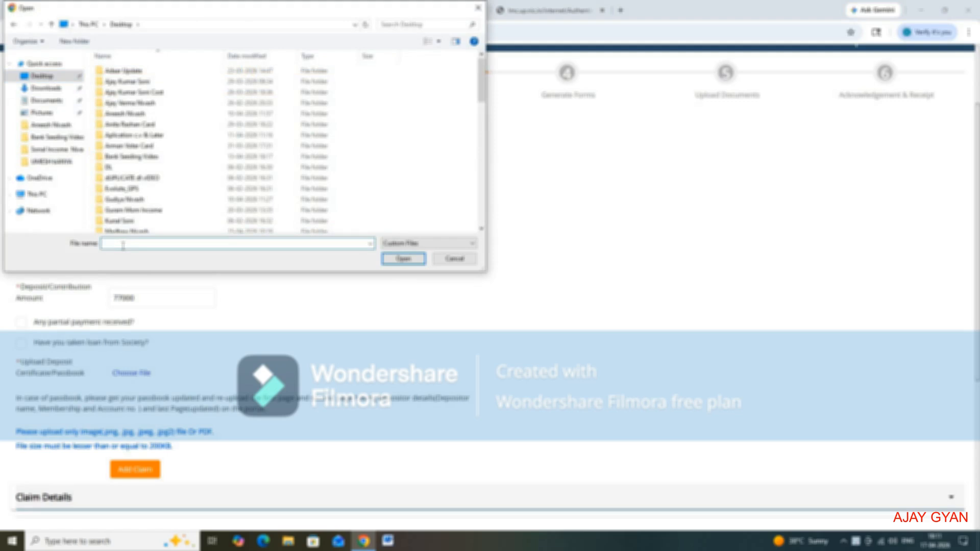
pyautogui.click(123, 245)
pyautogui.write('a')
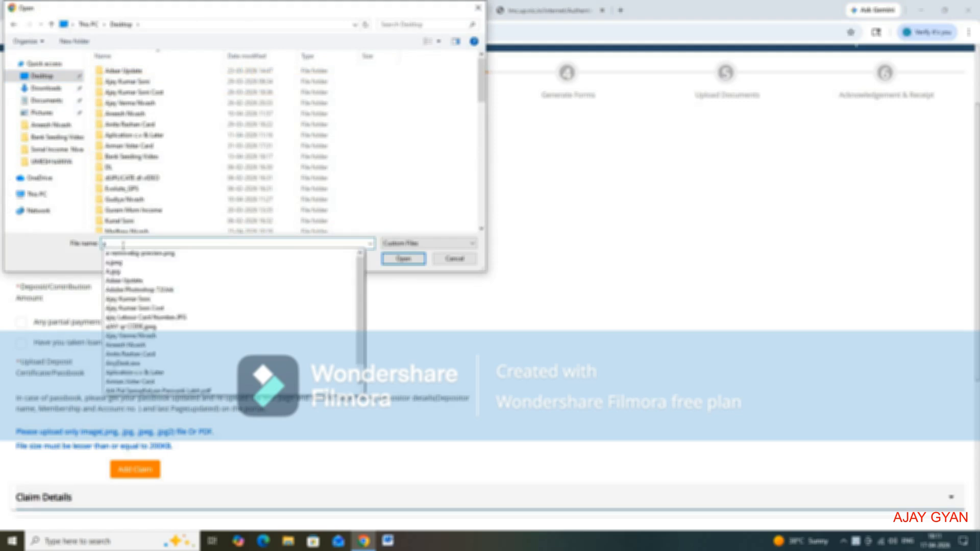
pyautogui.click(145, 272)
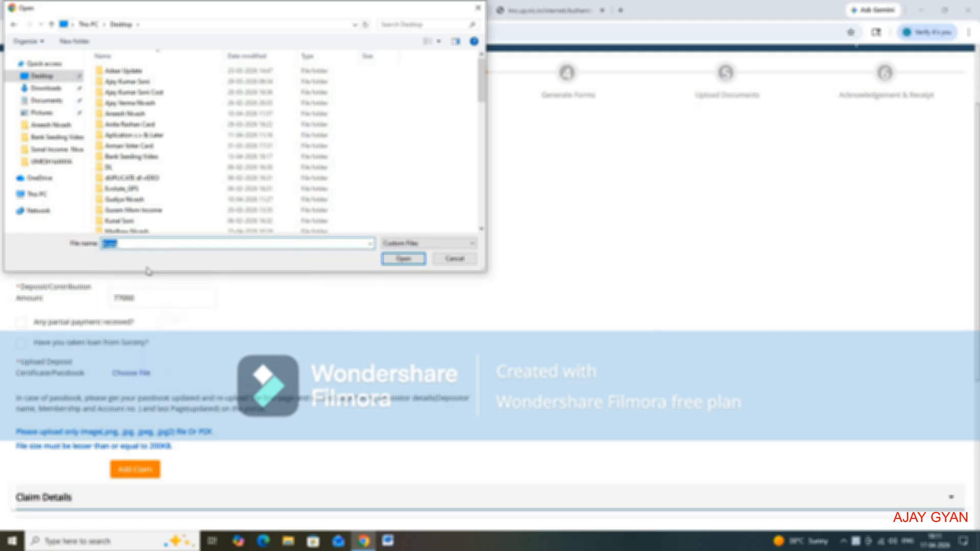
pyautogui.click(402, 259)
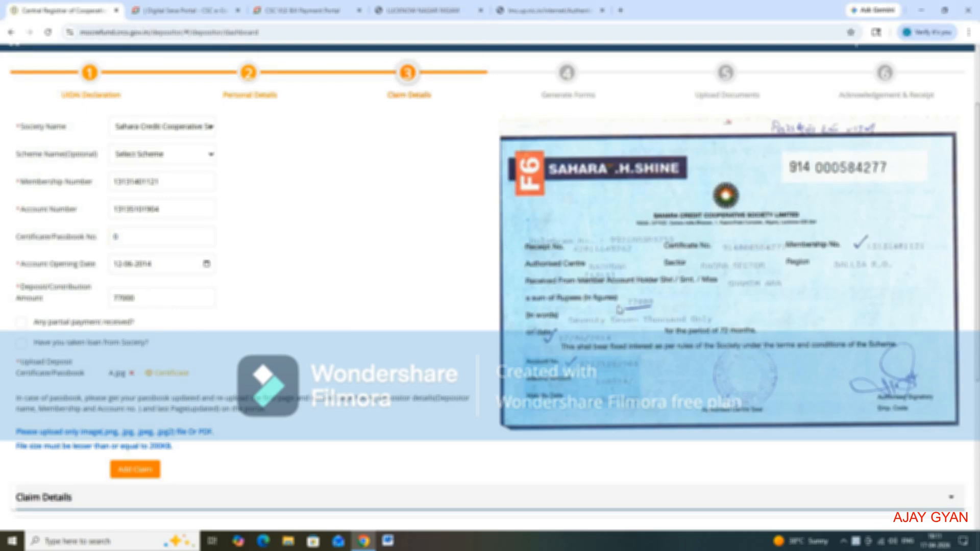
pyautogui.click(135, 469)
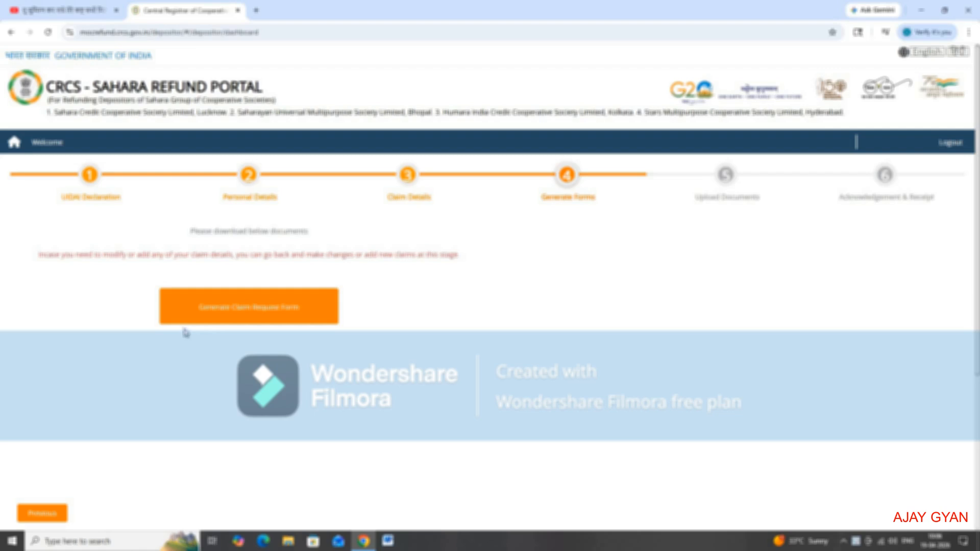
# Step: Generate the claim request form and download it, confirming the download
pyautogui.click(241, 318)
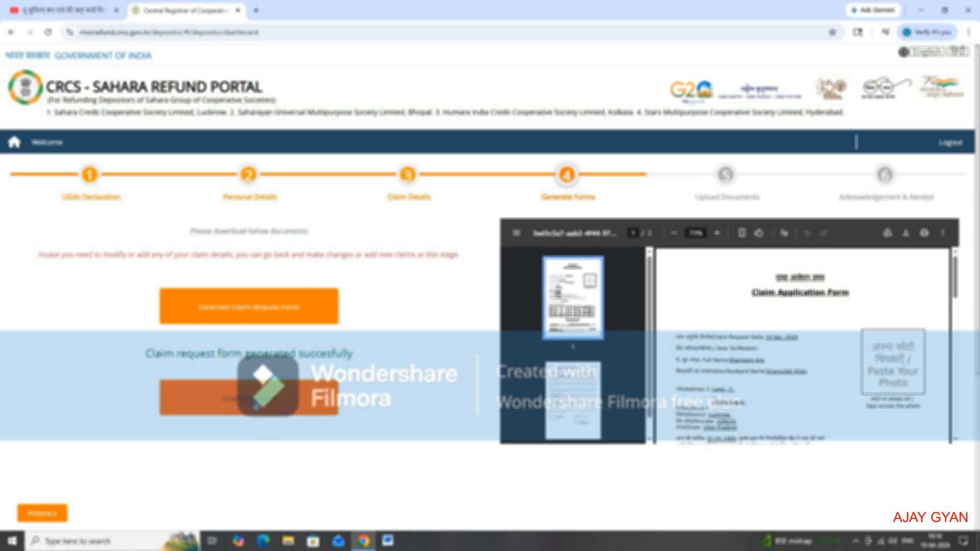
pyautogui.click(254, 402)
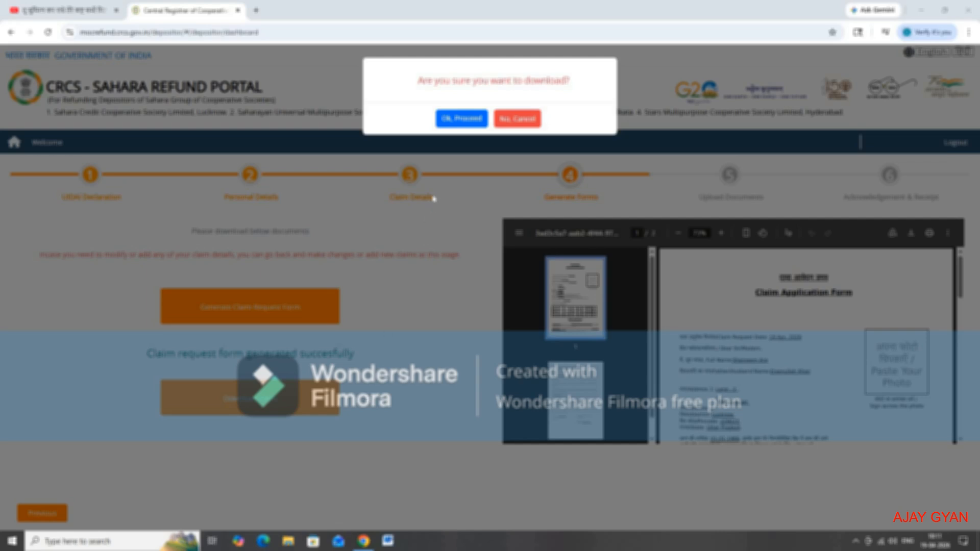
pyautogui.click(461, 118)
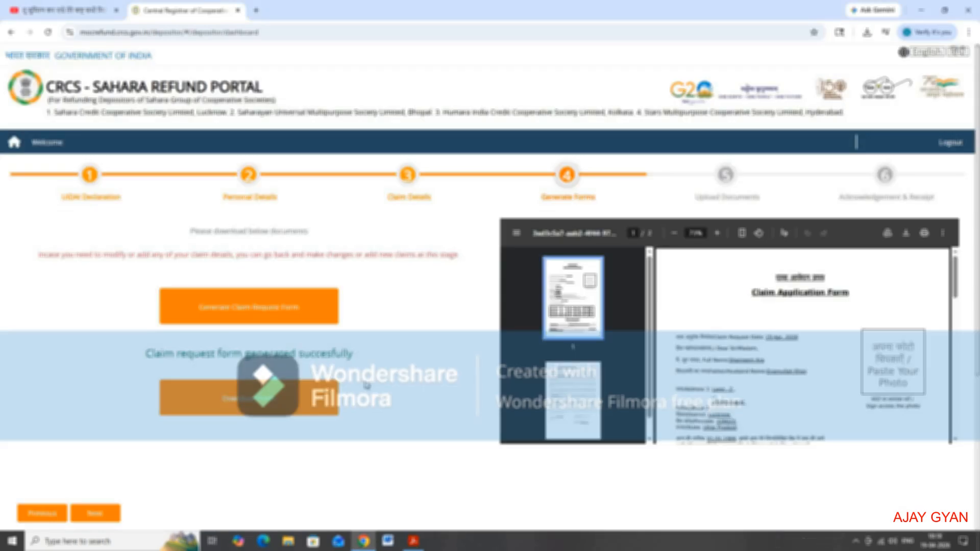
# Step: Switch to Adobe Acrobat and review the downloaded Claim Application Form, including its photo box and depositor signature area
pyautogui.click(414, 541)
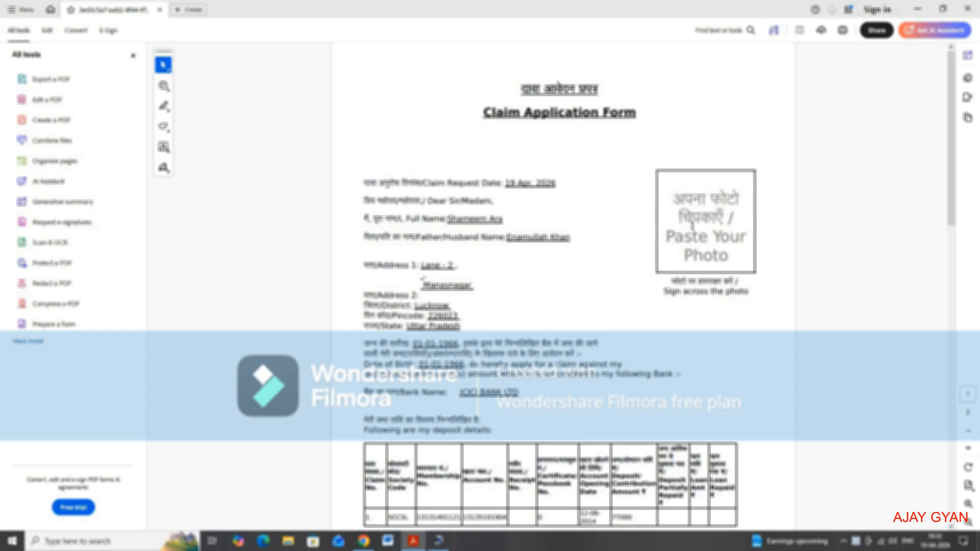
pyautogui.scroll(-15, 631, 295)
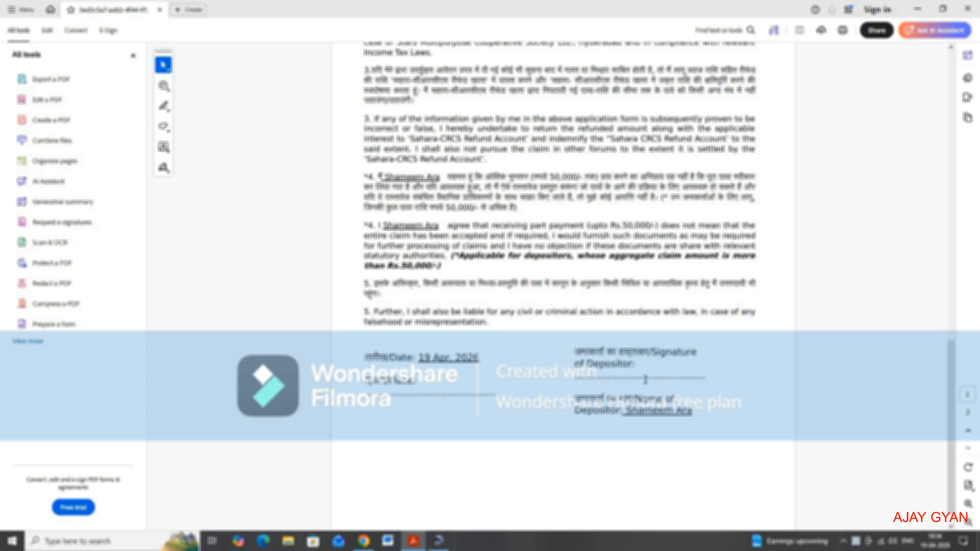
pyautogui.scroll(8, 646, 379)
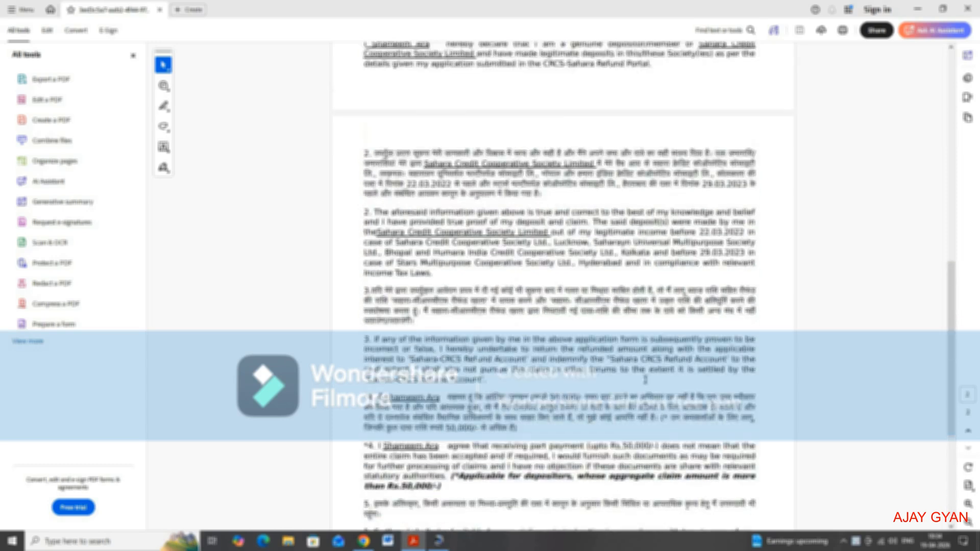
pyautogui.scroll(8, 645, 379)
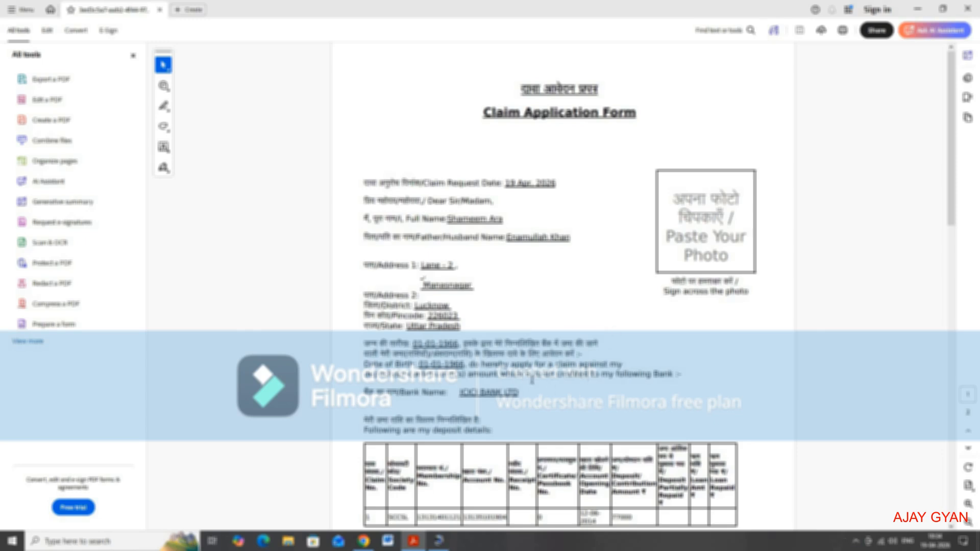
# Step: Return to Chrome, proceed to the document upload stage and attach 1_2_merged_compressed (1).pdf as the Claim Application Form
pyautogui.click(369, 544)
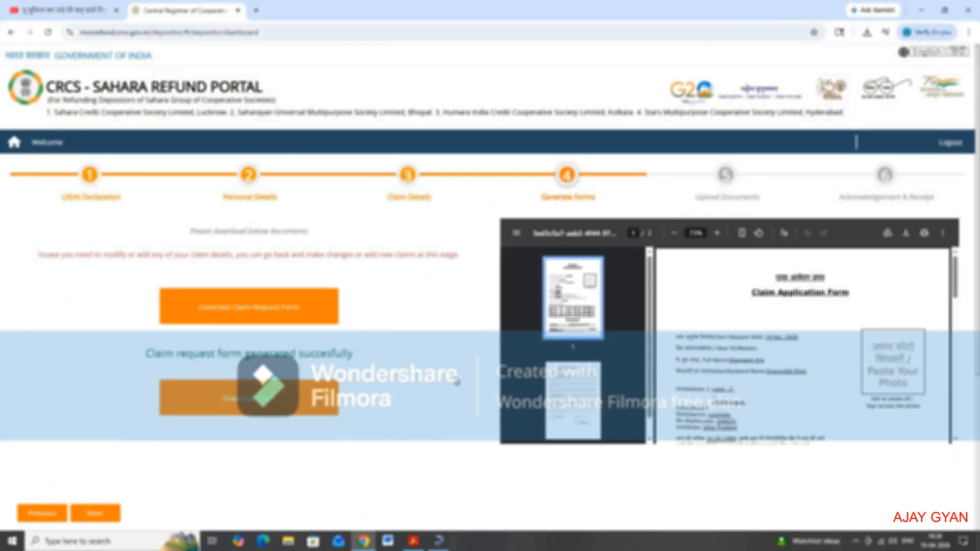
pyautogui.click(96, 515)
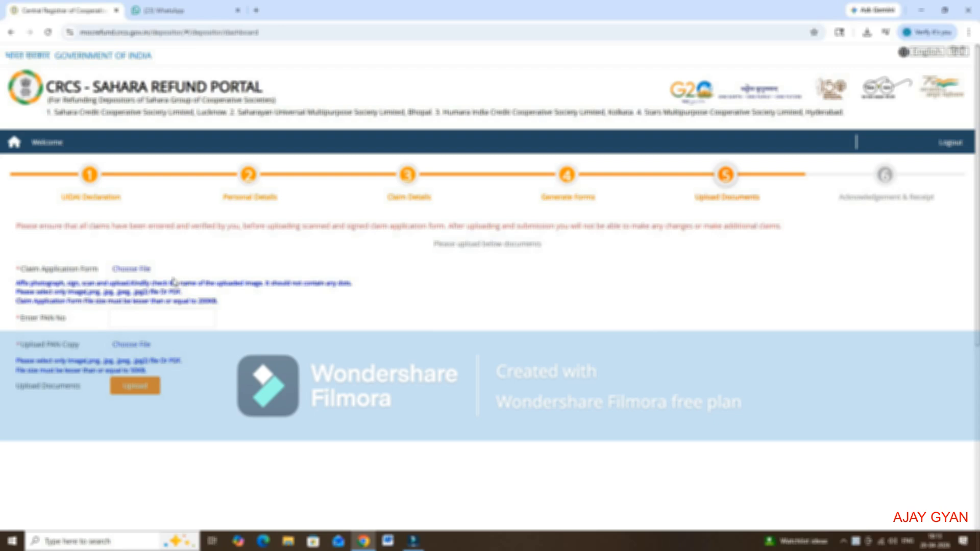
pyautogui.click(133, 271)
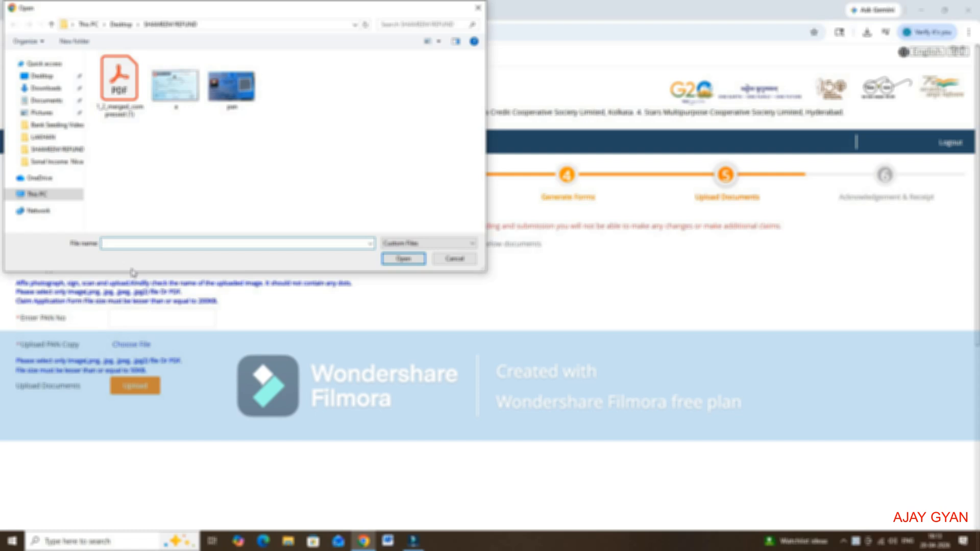
pyautogui.doubleClick(120, 82)
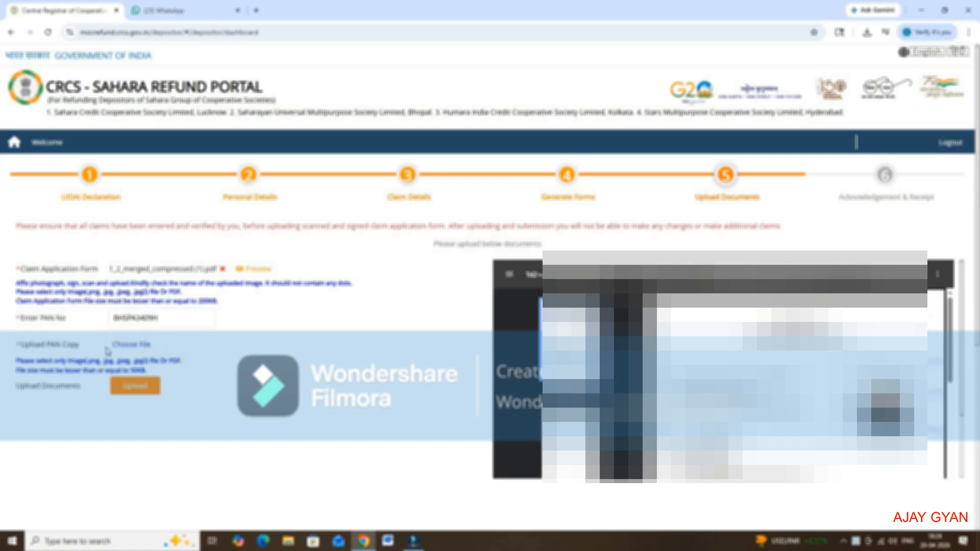
# Step: Complete the depositor's PAN details with pan.jpg as the PAN copy, and upload the documents, confirming the submission
pyautogui.click(132, 349)
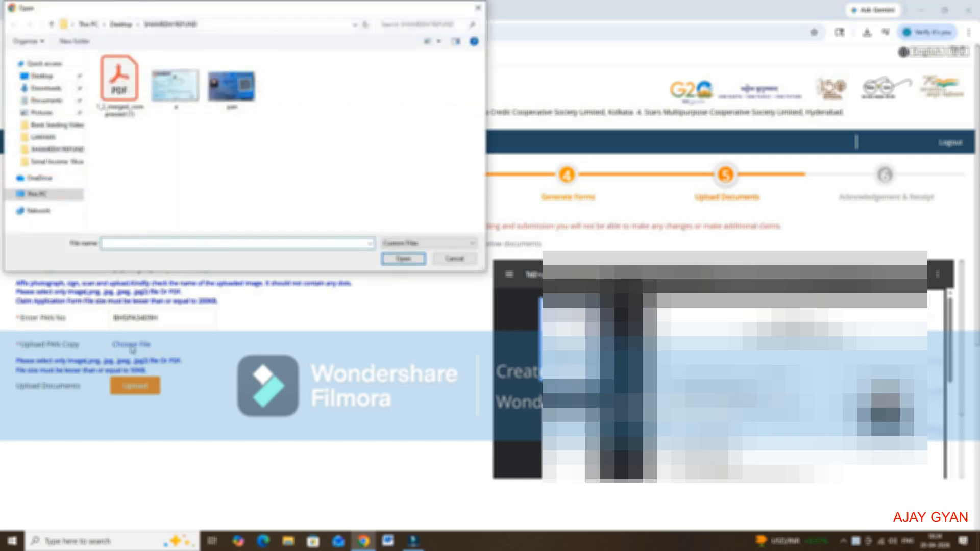
pyautogui.doubleClick(232, 95)
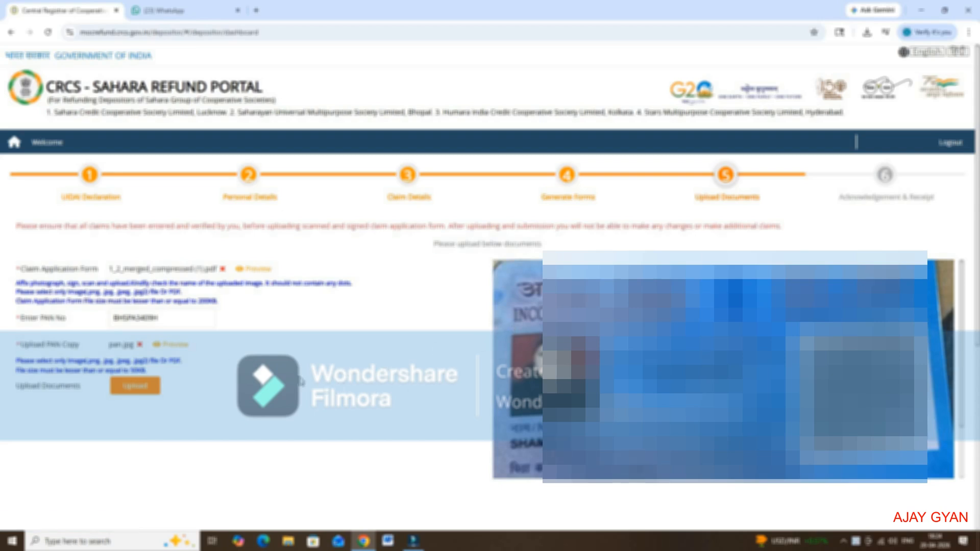
pyautogui.scroll(-2, 188, 375)
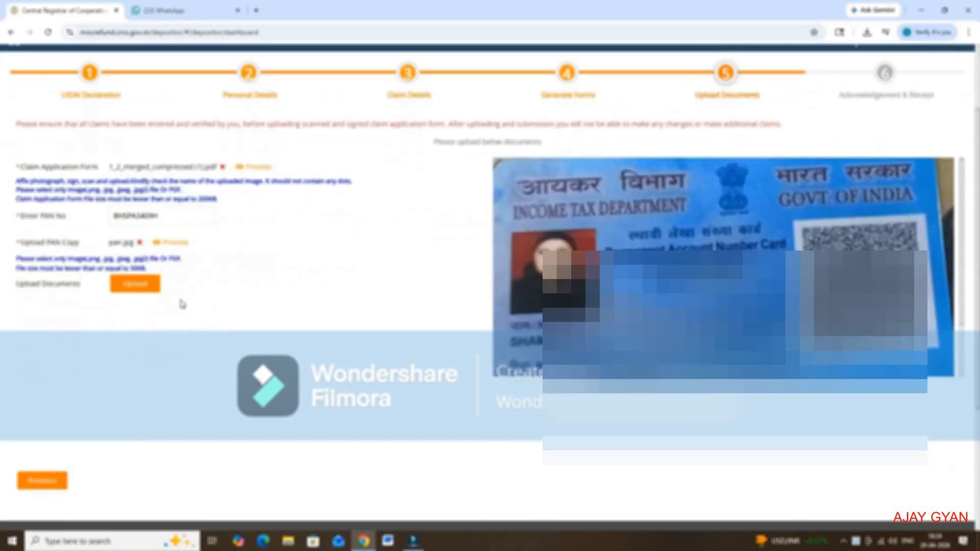
pyautogui.click(143, 289)
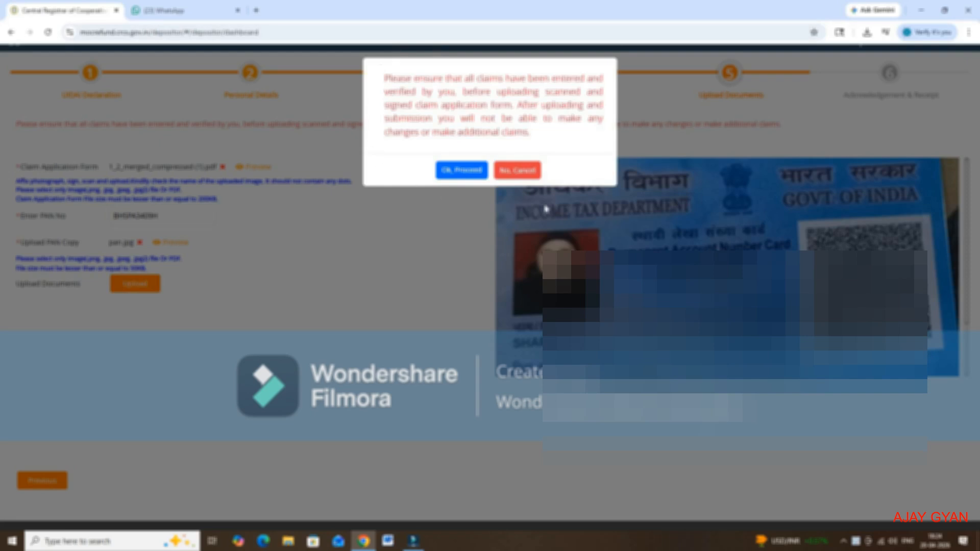
pyautogui.click(461, 173)
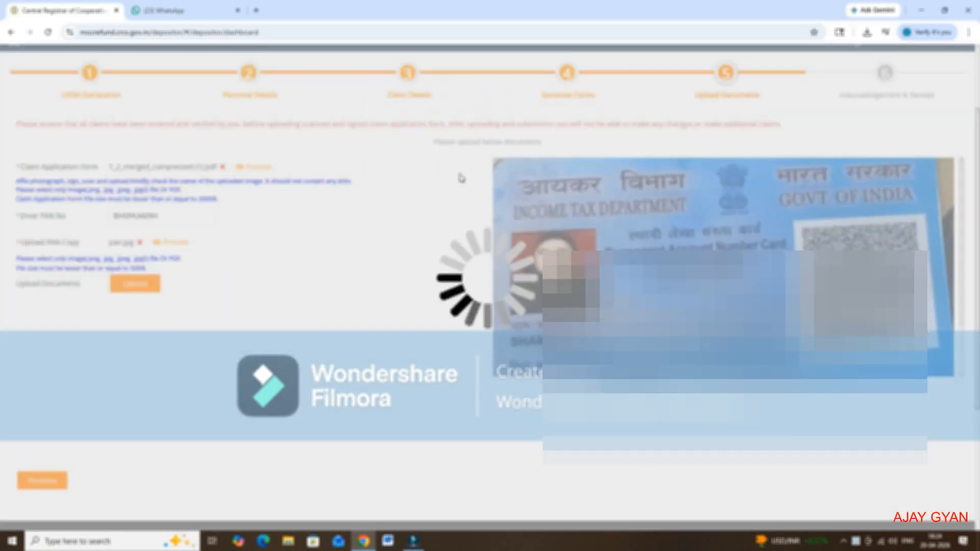